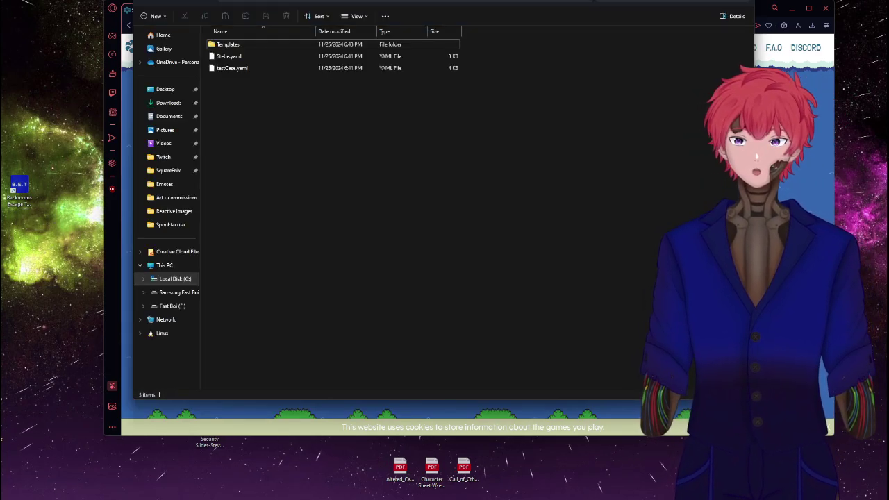
- Bring the Archipelago Players folder into view and check that it holds the player YAML files
left_click_drag(527, 2, 817, 118)
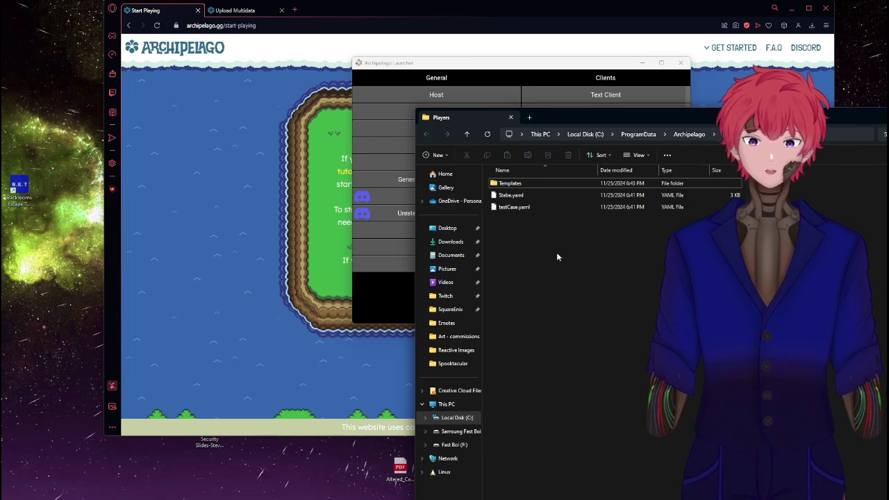
left_click_drag(503, 205, 503, 194)
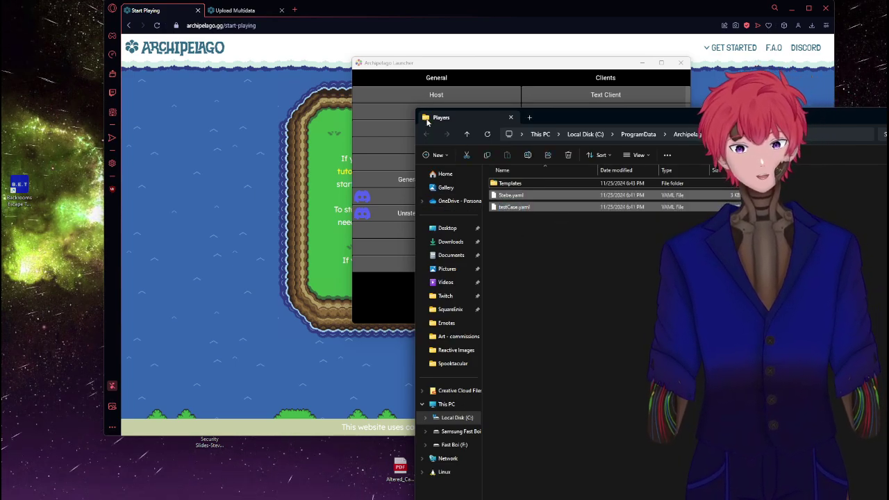
left_click_drag(574, 118, 634, 100)
left_click(618, 230)
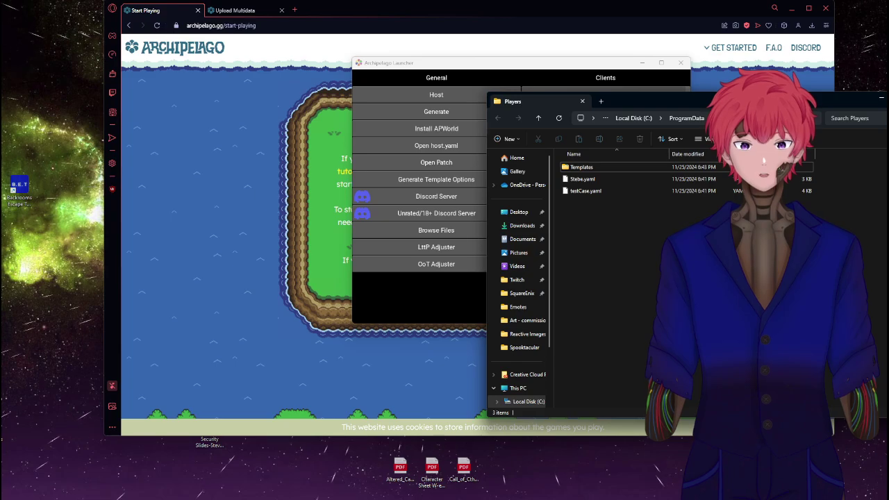
left_click(738, 118)
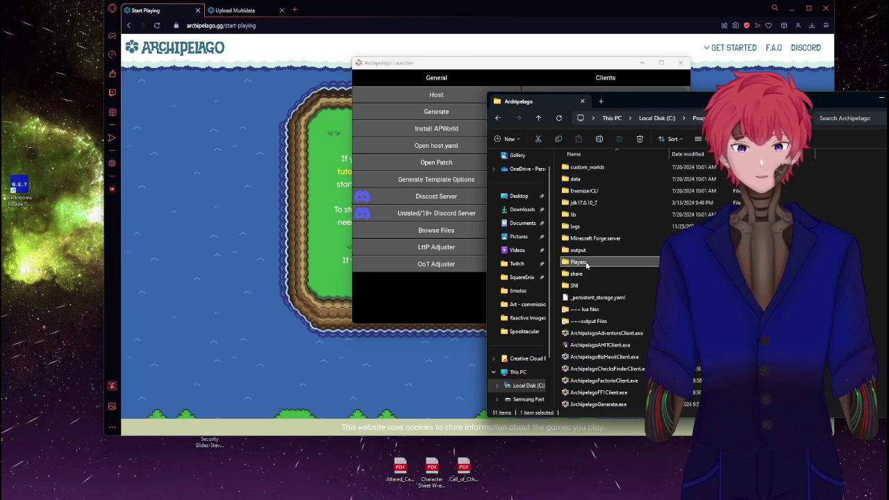
double_click(590, 266)
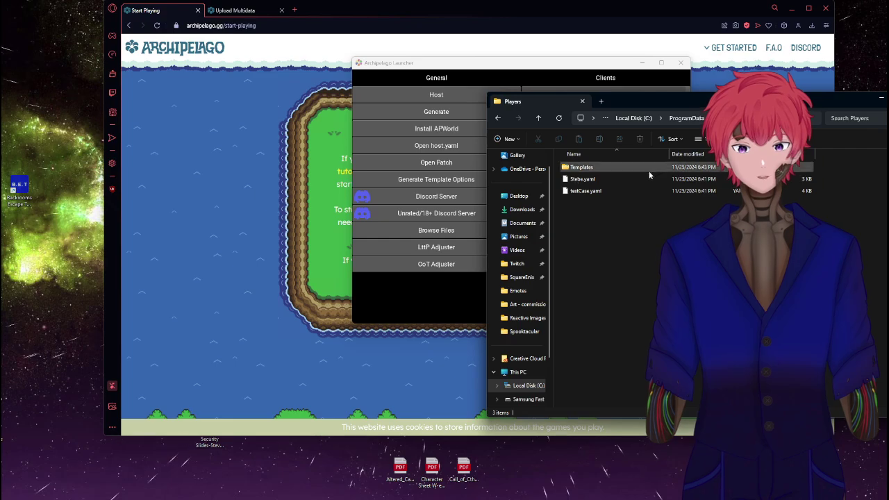
- Run Generate from the Archipelago Launcher to build the multiworld from the player YAML files
left_click_drag(498, 64, 330, 60)
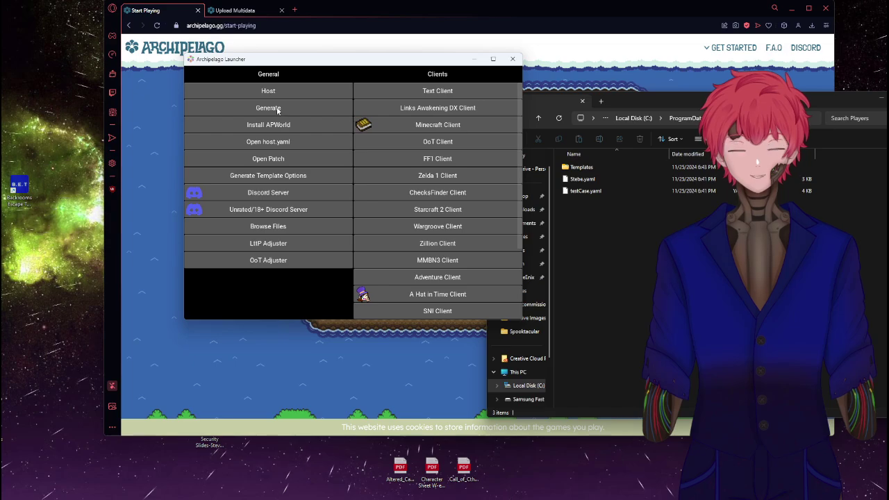
left_click(282, 110)
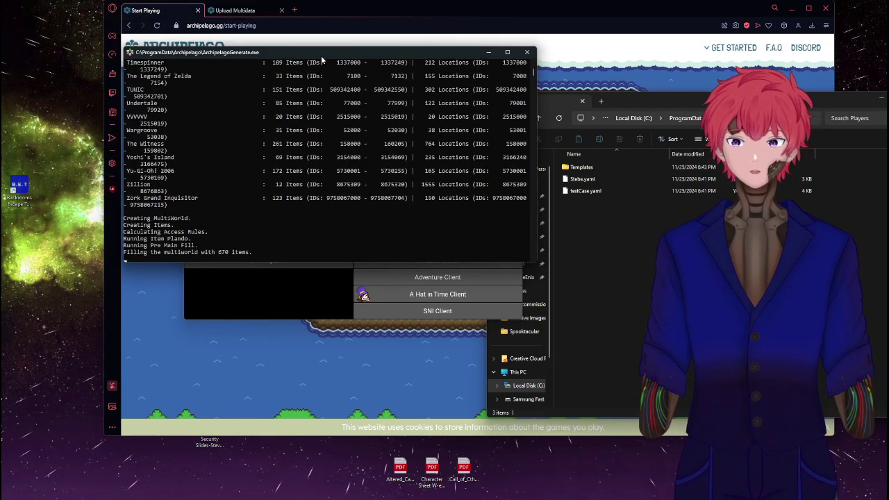
left_click_drag(321, 56, 311, 20)
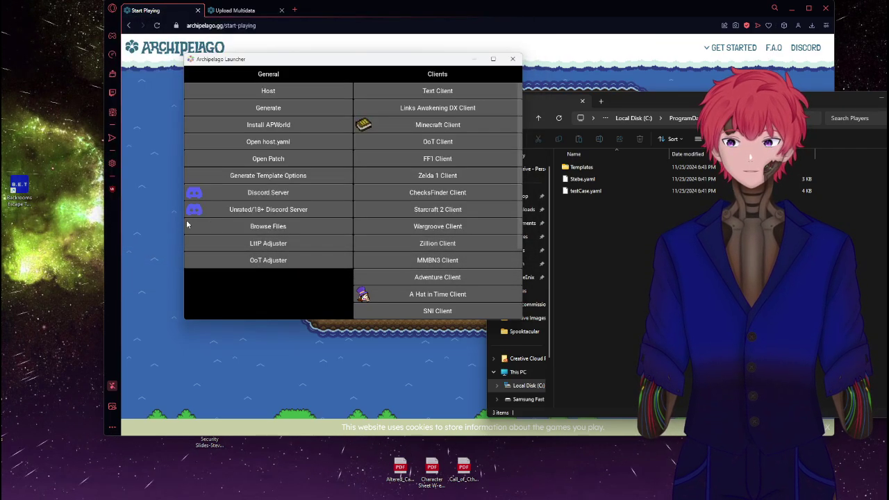
- Open the output folder inside the Archipelago directory and select the newest generated zip archive
left_click(676, 101)
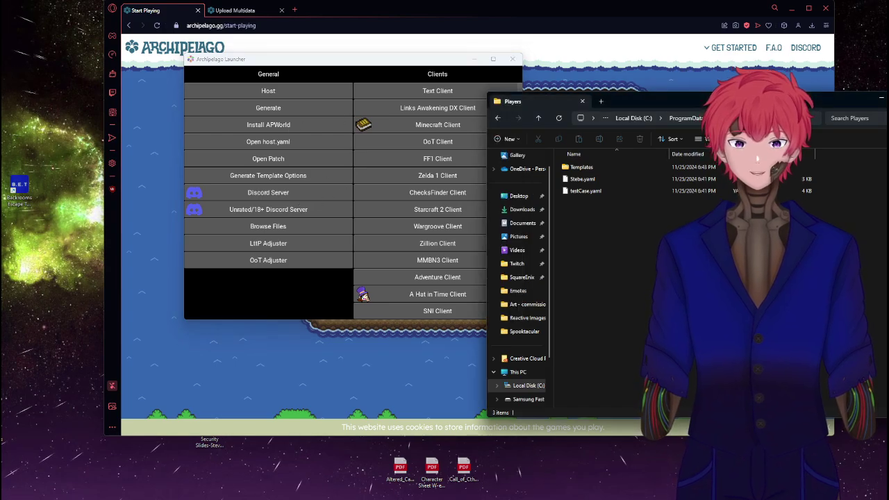
double_click(605, 248)
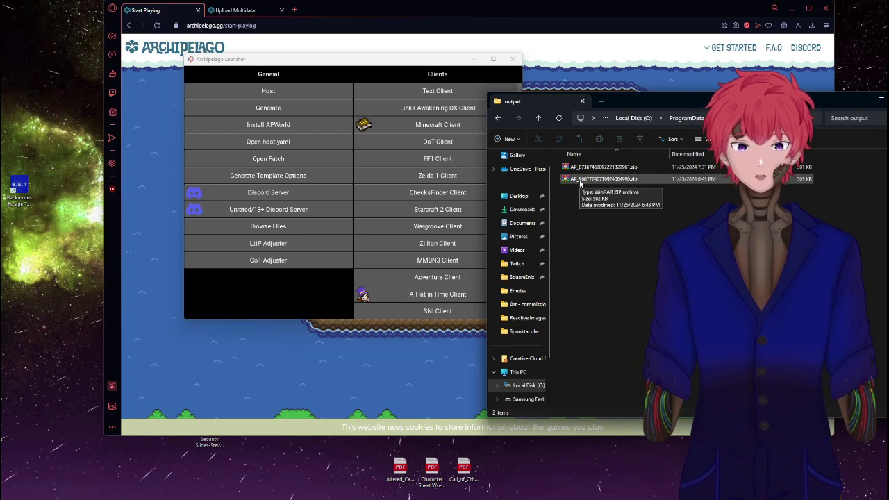
left_click(679, 168)
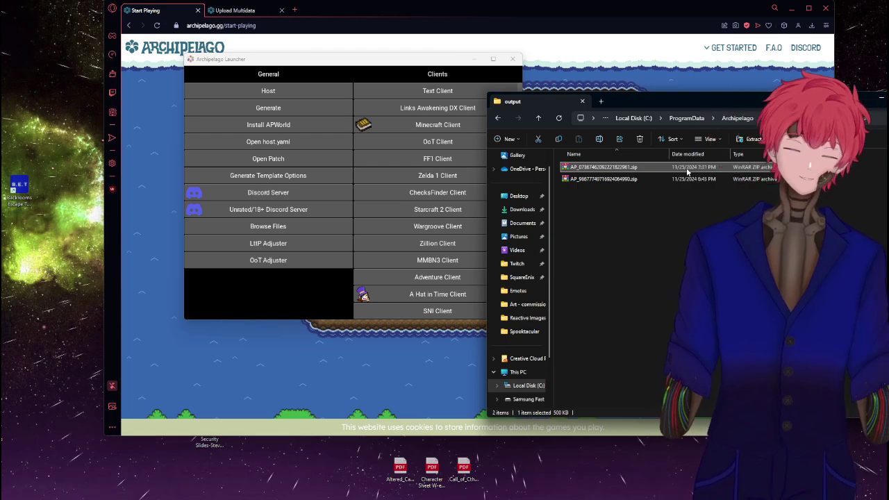
left_click_drag(652, 106, 693, 108)
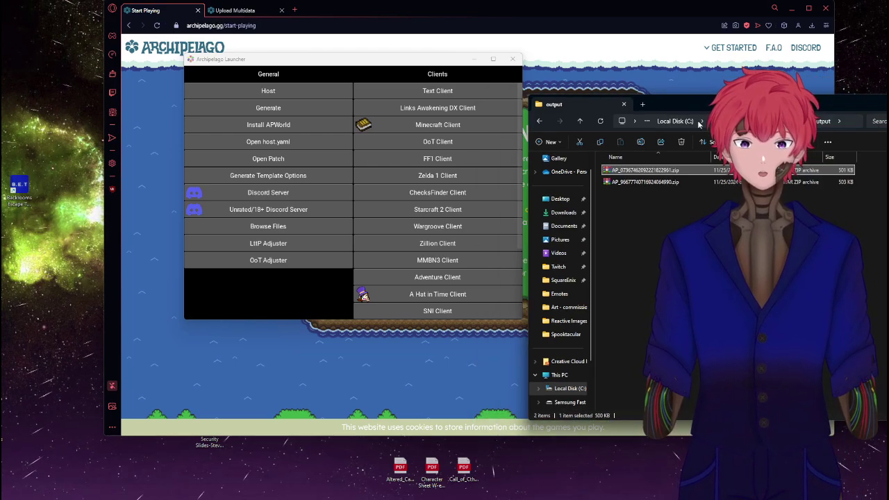
- Switch to the browser and upload the newest zip from the output folder on Archipelago's Host Game page
left_click_drag(443, 61, 202, 125)
left_click(452, 15)
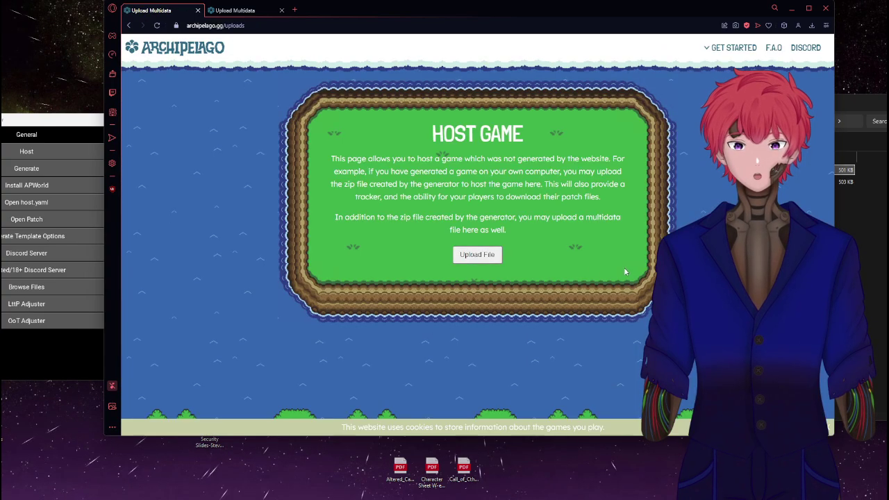
left_click(477, 255)
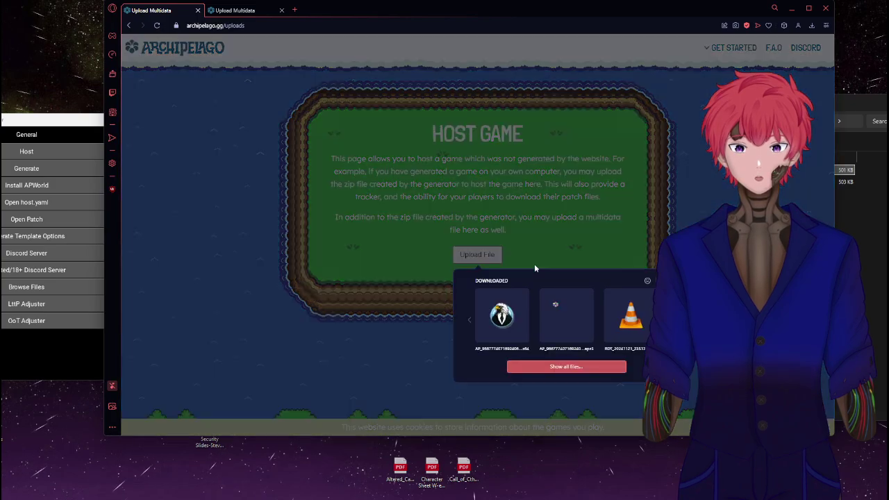
left_click(604, 367)
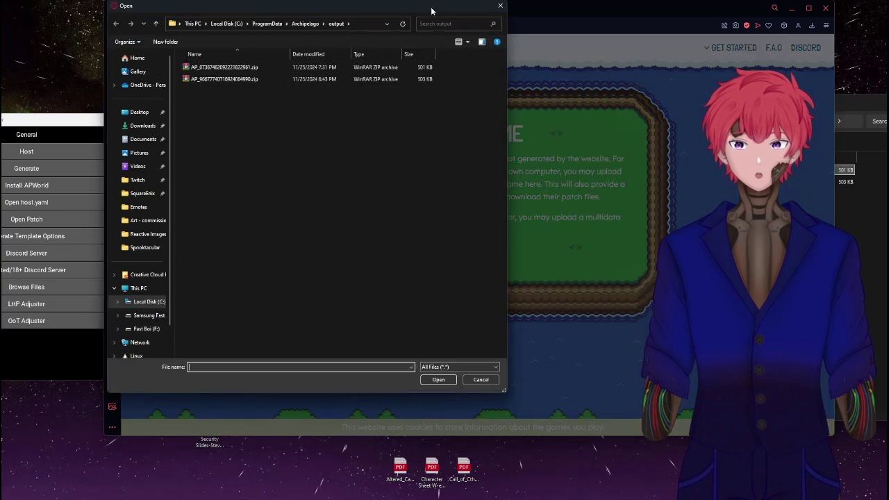
left_click_drag(432, 12, 625, 86)
left_click(601, 149)
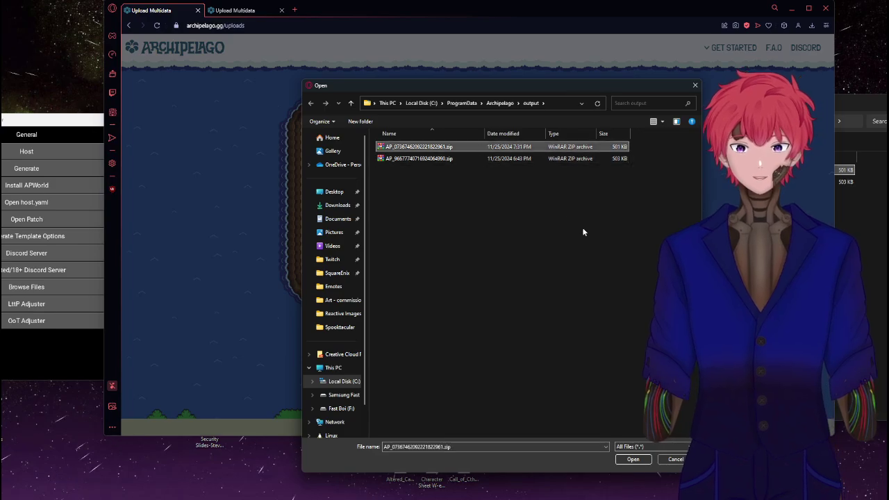
left_click(645, 457)
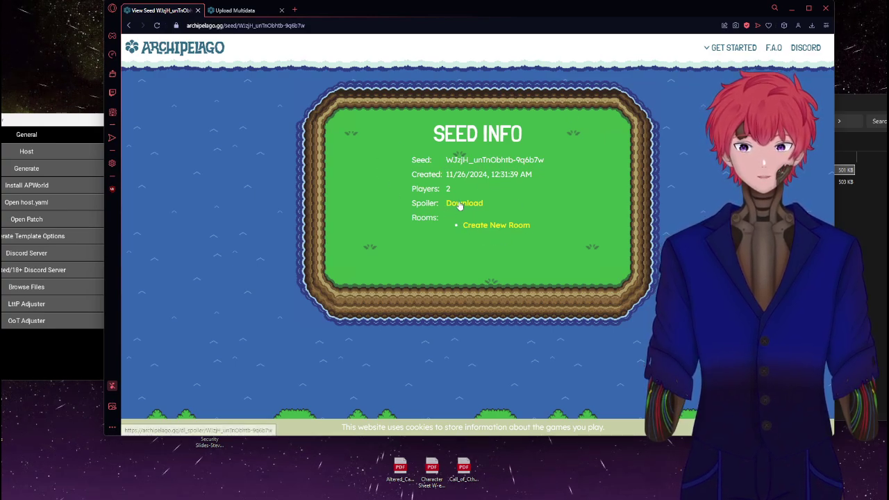
- Create a new room from the uploaded seed and review the game assigned to each player
left_click(512, 230)
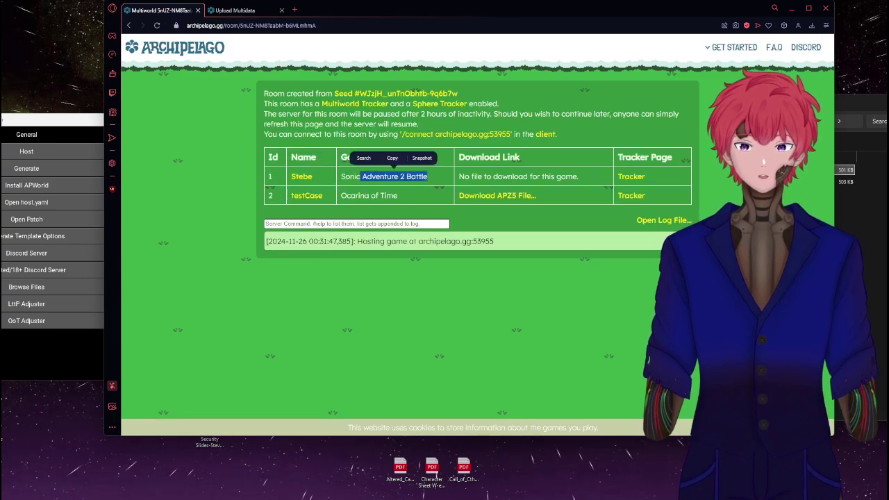
left_click_drag(341, 195, 378, 196)
left_click(528, 216)
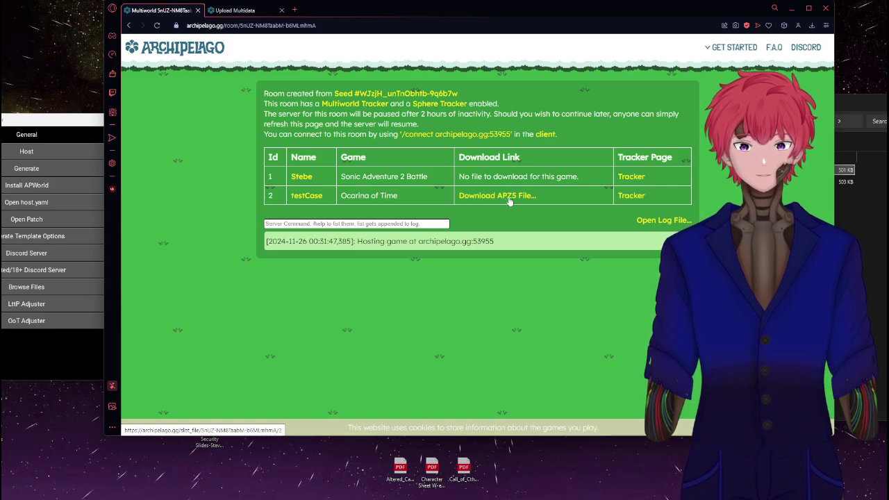
- Download and open the APZ5 file for testCase's Ocarina of Time game, and move the launcher out of the way
left_click(509, 199)
left_click(747, 57)
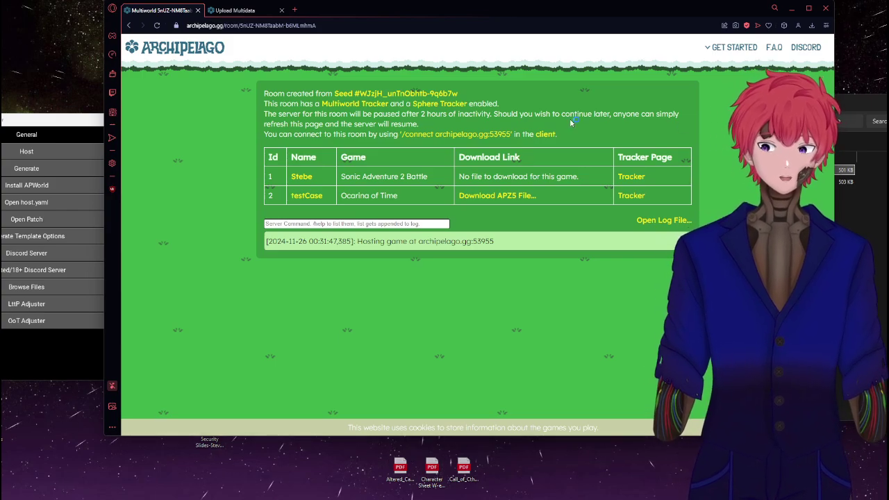
left_click_drag(43, 122, 565, 115)
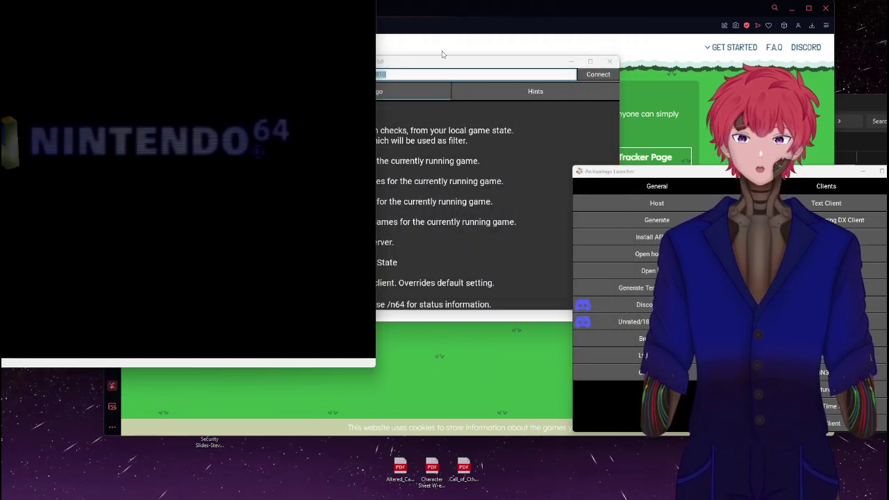
- Connect the Ocarina of Time Client to the room at archipelago.gg:53955
left_click_drag(442, 58, 537, 152)
double_click(547, 137)
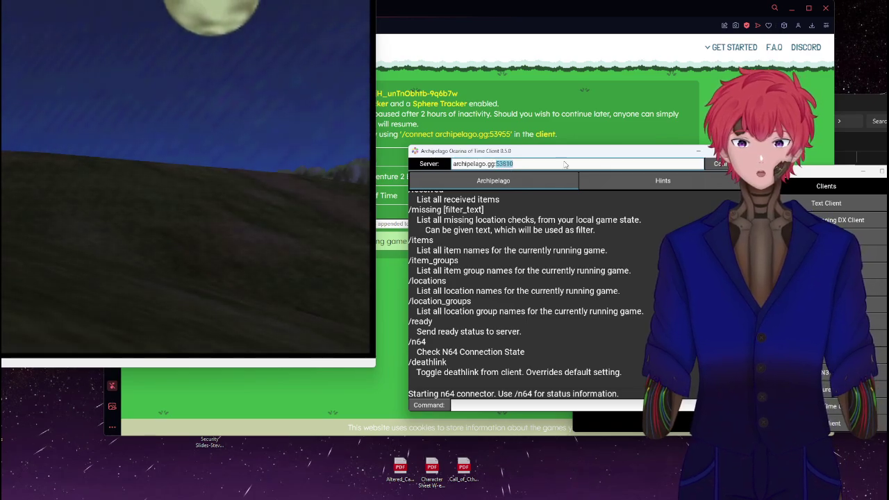
type("53955")
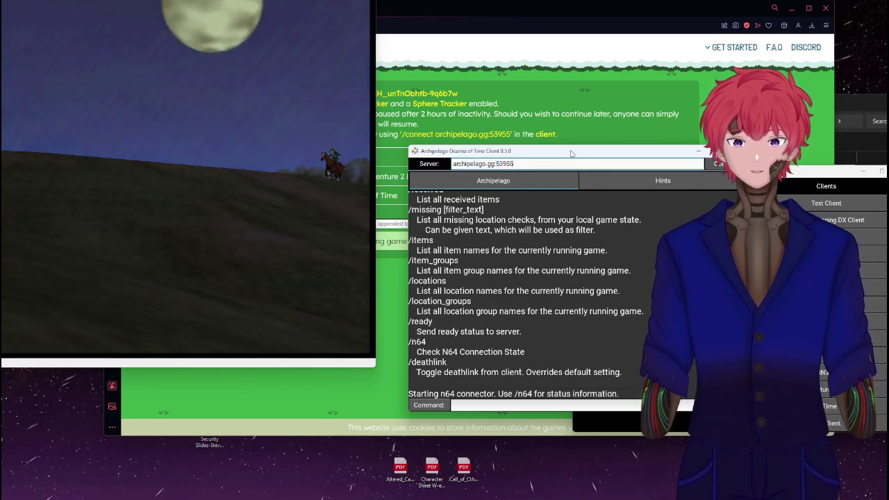
key("Return")
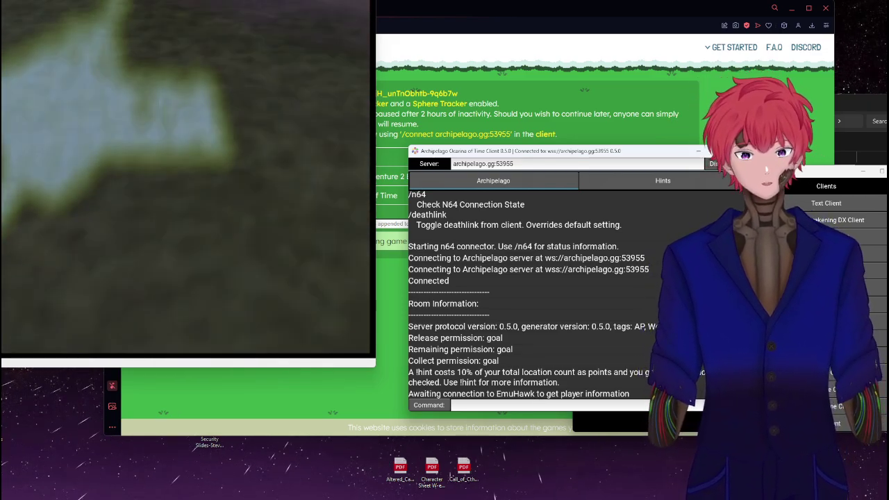
- Open Archipelago's data\lua folder in File Explorer through the lua files shortcut and show its full path
left_click_drag(860, 107, 755, 59)
left_click(680, 80)
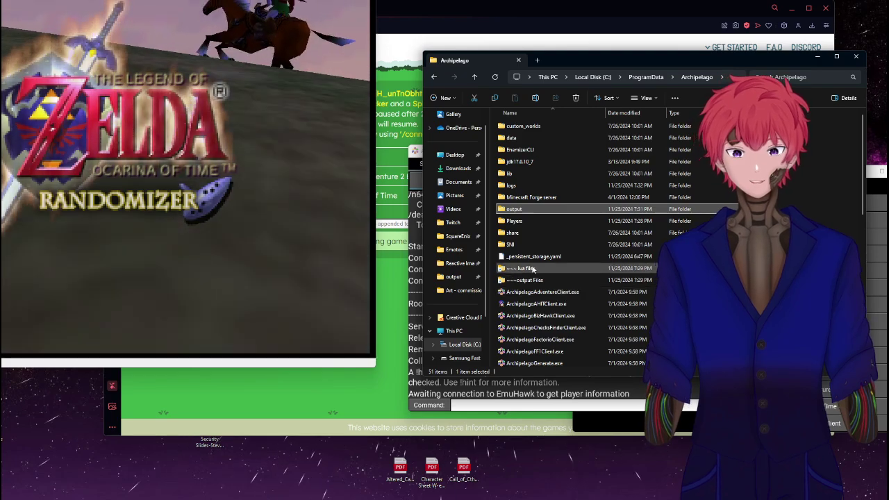
double_click(533, 269)
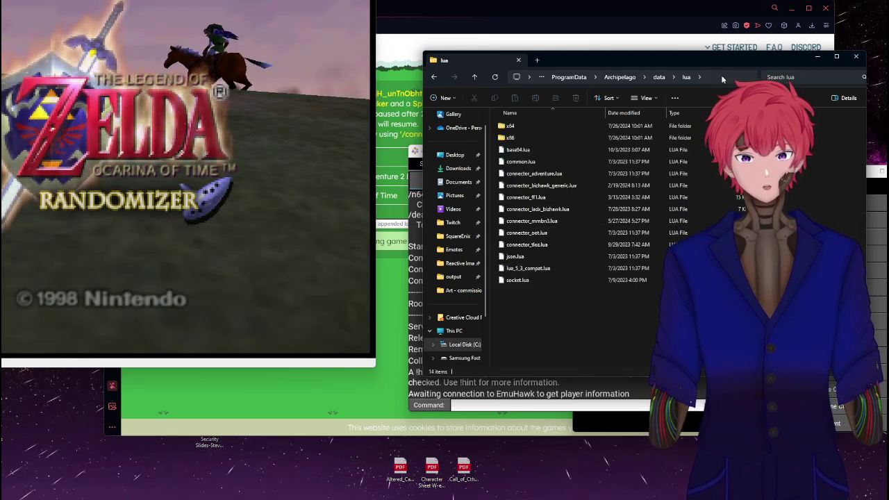
left_click(722, 79)
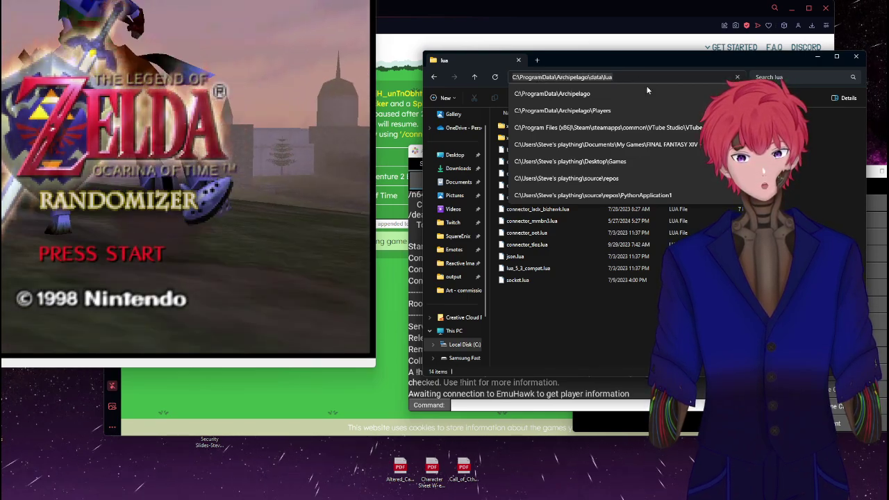
left_click(806, 192)
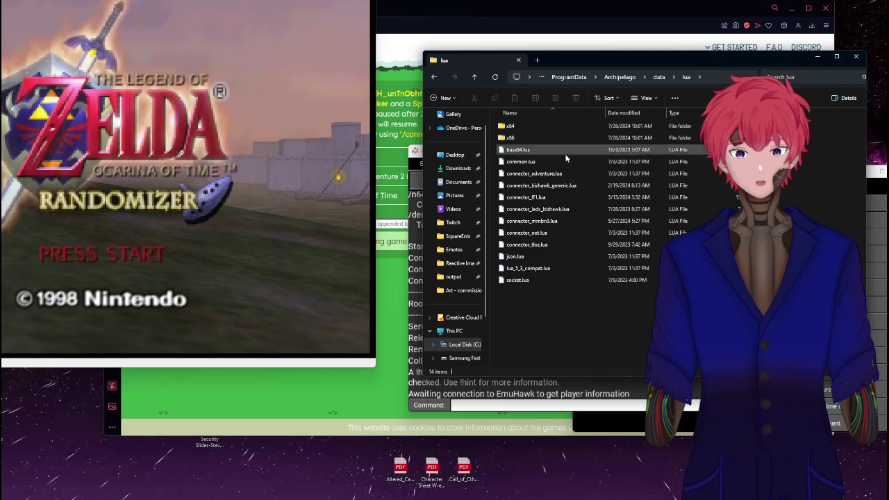
- Load connector_oot.lua into the emulator and move its Lua Console beside the game window
left_click(545, 234)
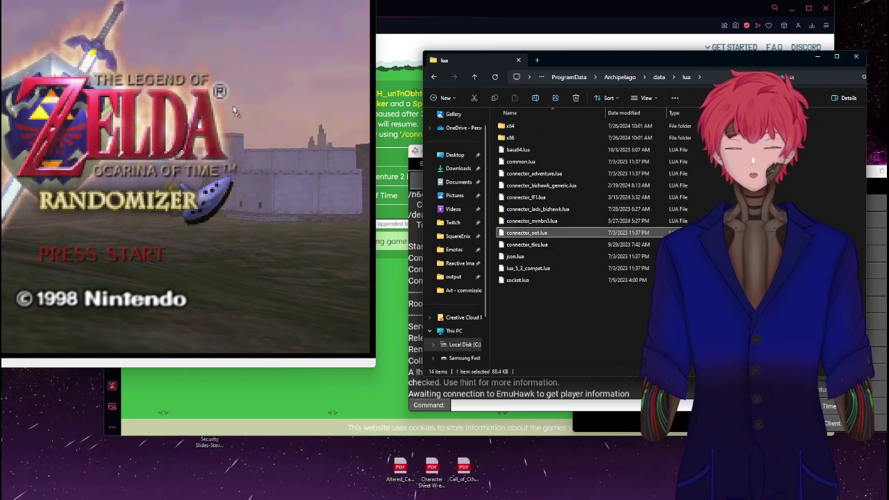
left_click_drag(233, 105, 234, 106)
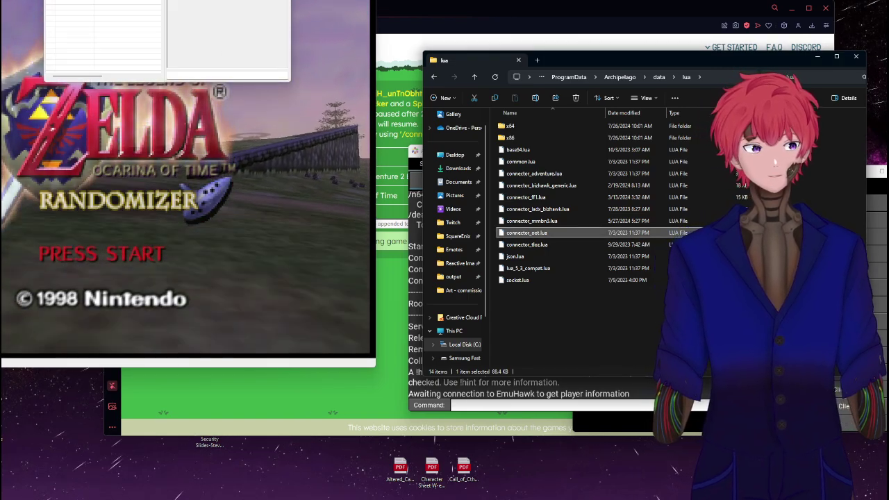
left_click_drag(91, 2, 455, 112)
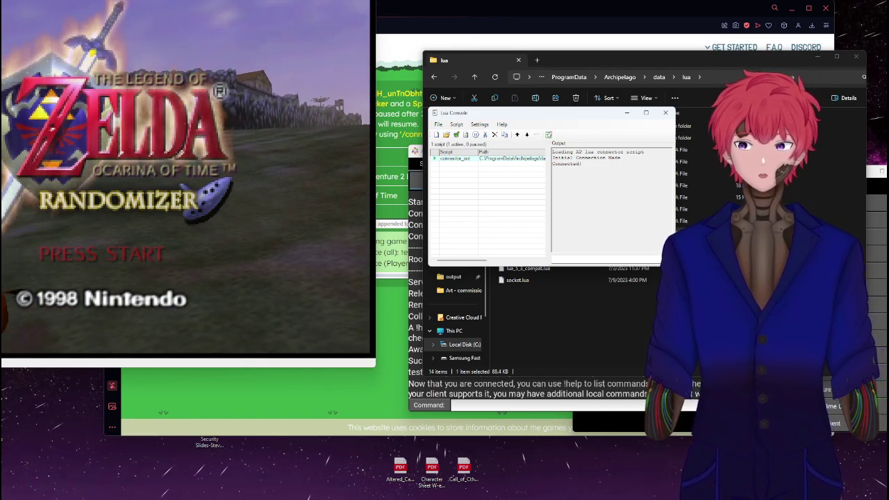
- Start the Ocarina of Time randomizer and enter the game on a new save file named with repeated letter A
left_click_drag(188, 0, 454, 48)
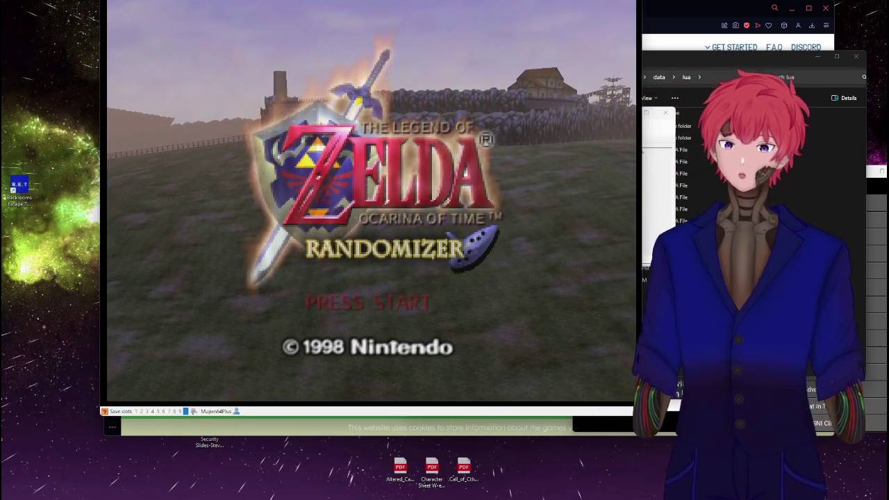
key("Return")
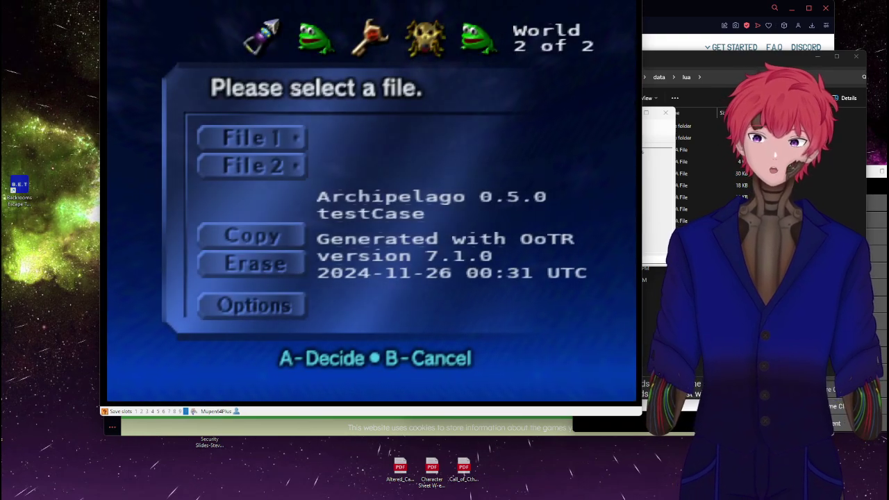
key("x")
key("x")
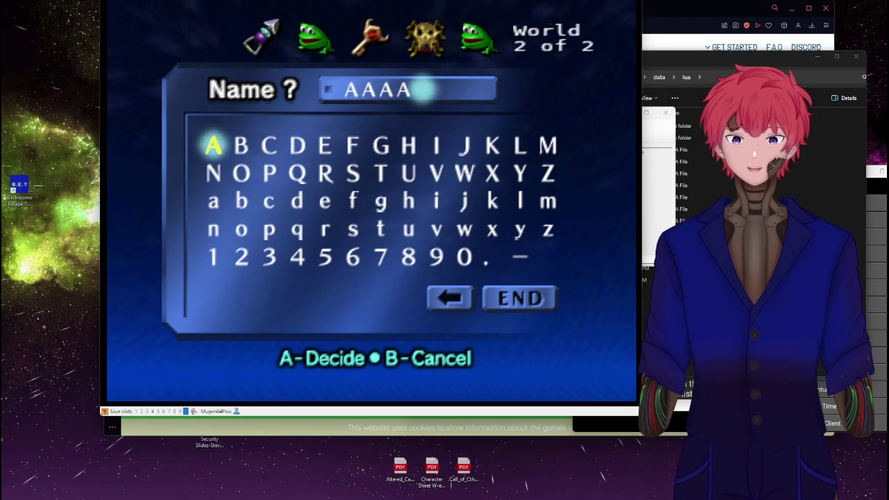
key("Return")
key("Return")
key("Return")
key("Return")
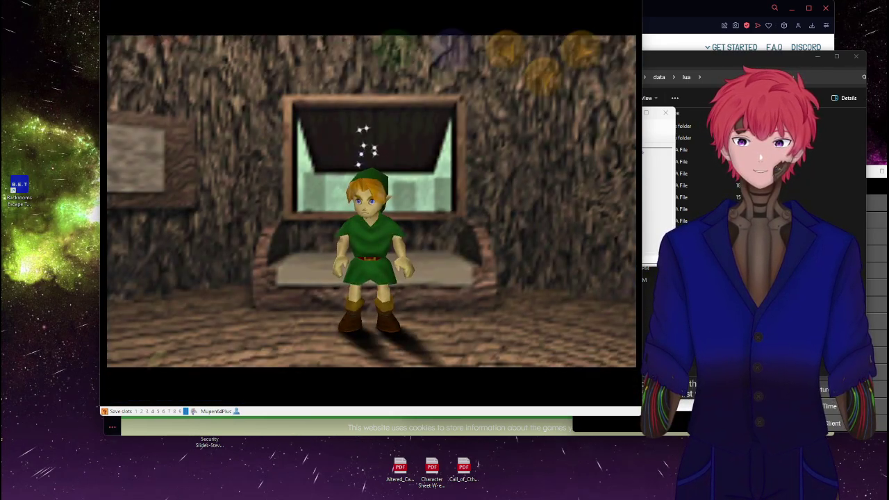
- Walk Link out of his treehouse onto the balcony in Kokiri Forest
key("Left")
key("Up")
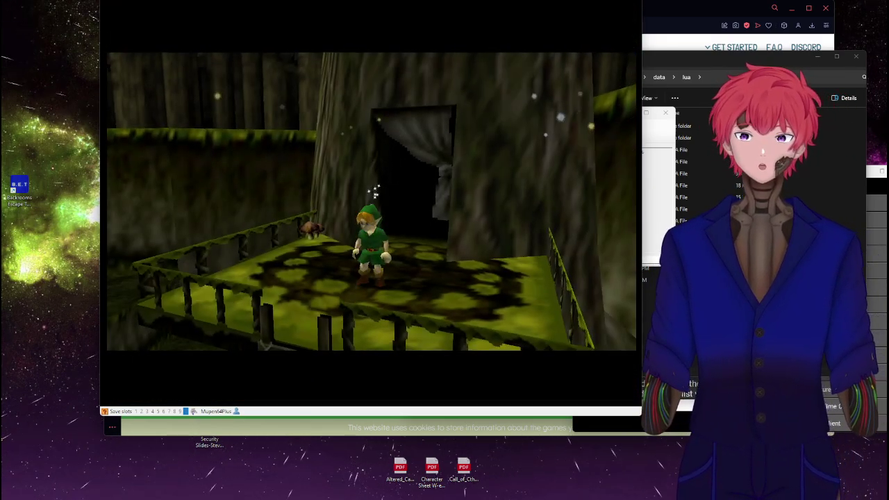
- Place the Archipelago room page beside the game, widen it to show the log's testCase connection notice, and return to the game
mouse_move(640, 14)
left_mouse_down()
mouse_move(569, 14)
mouse_move(657, 18)
left_mouse_up()
left_click_drag(155, 43, 429, 43)
left_click_drag(671, 12, 196, 2)
left_click_drag(444, 2, 663, 0)
left_click_drag(395, 37, 493, 26)
left_click(203, 292)
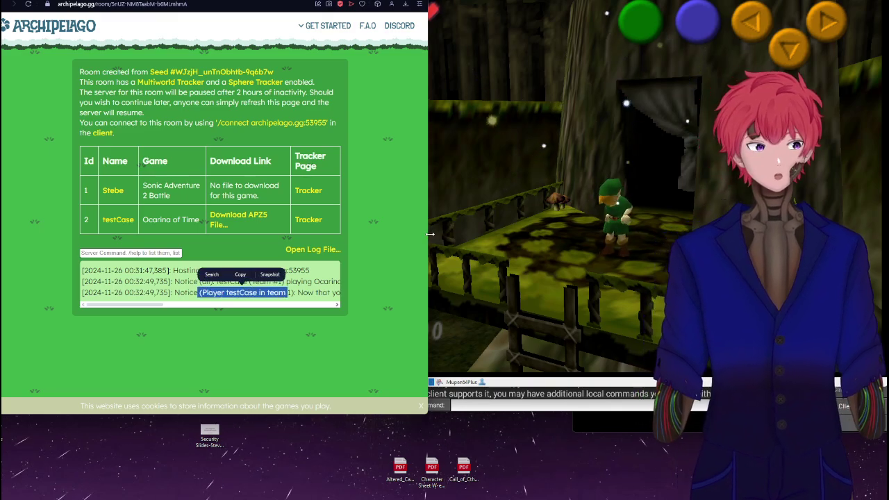
left_click_drag(431, 235, 539, 235)
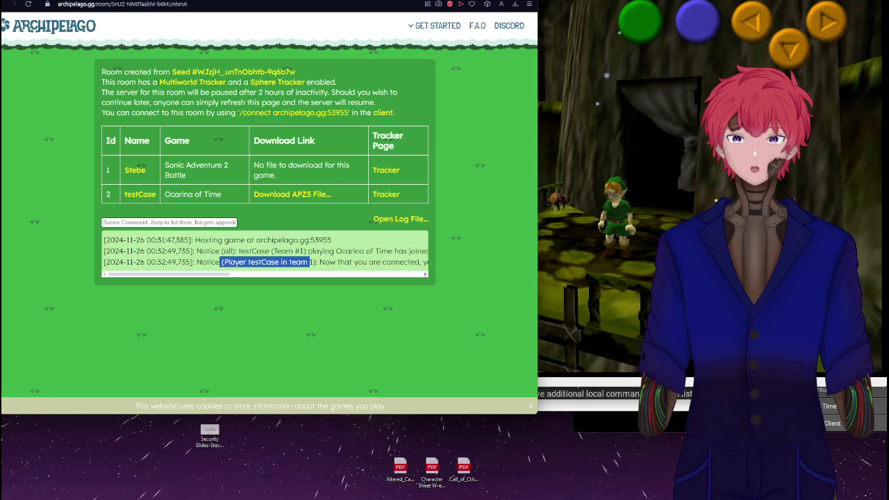
key("alt+Tab")
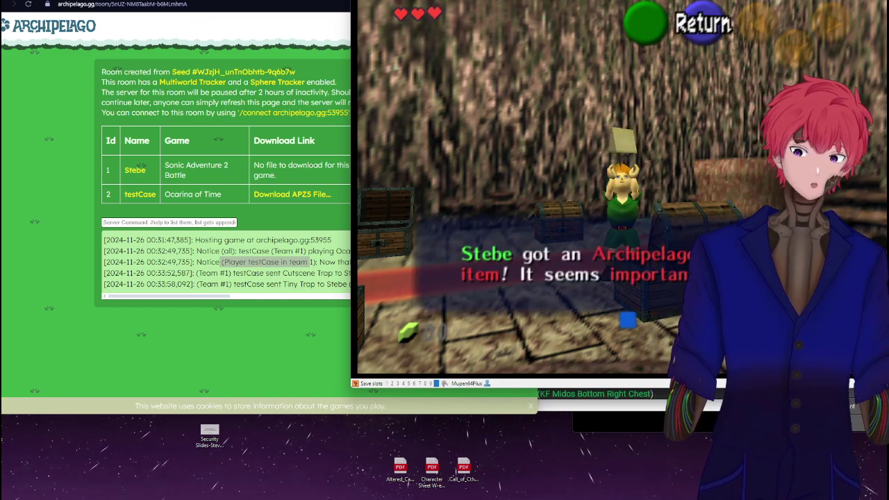
- Widen the room page beside the game and examine the server log entries for items testCase sent from Mido's chests
left_click_drag(278, 1, 232, 0)
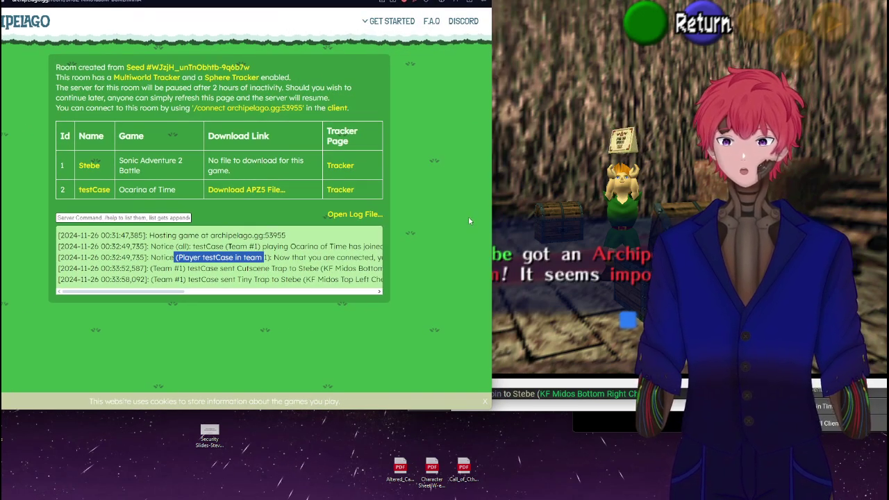
left_click_drag(492, 196, 671, 196)
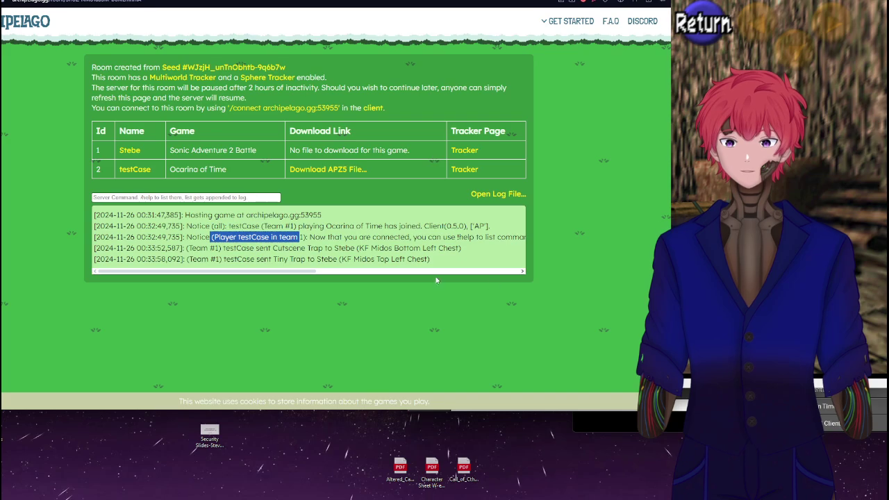
left_click_drag(186, 237, 454, 271)
left_click(264, 251)
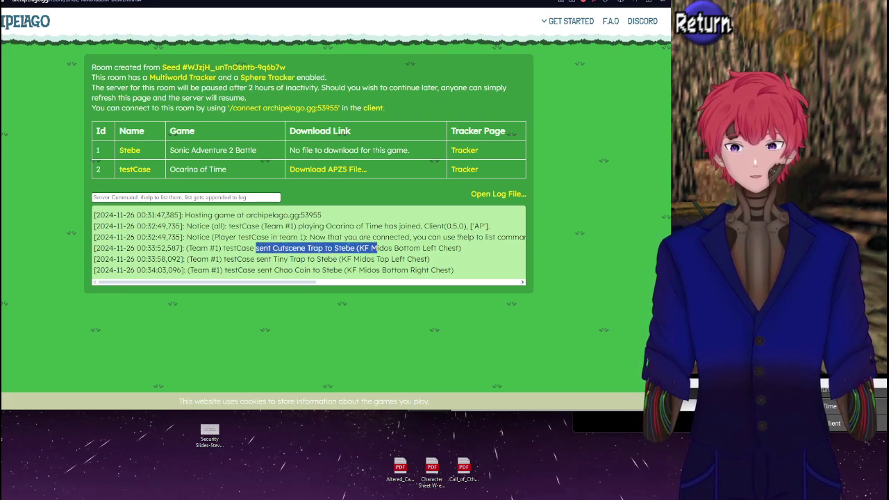
double_click(344, 248)
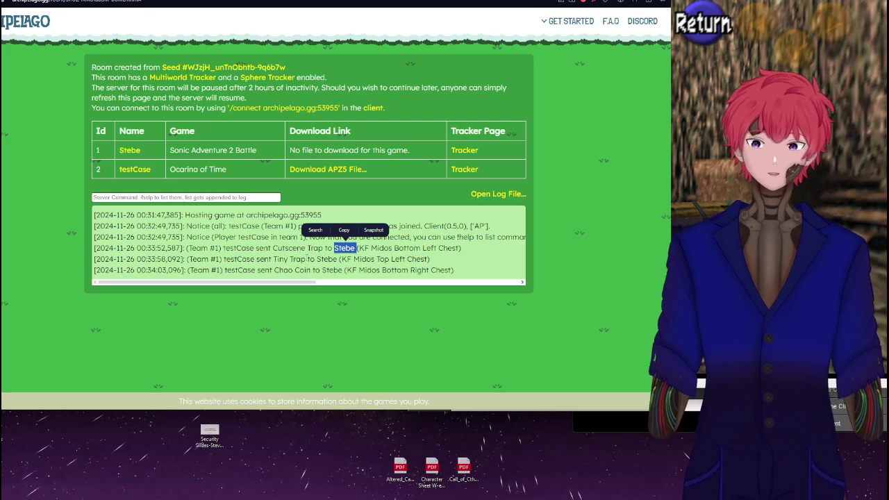
double_click(320, 257)
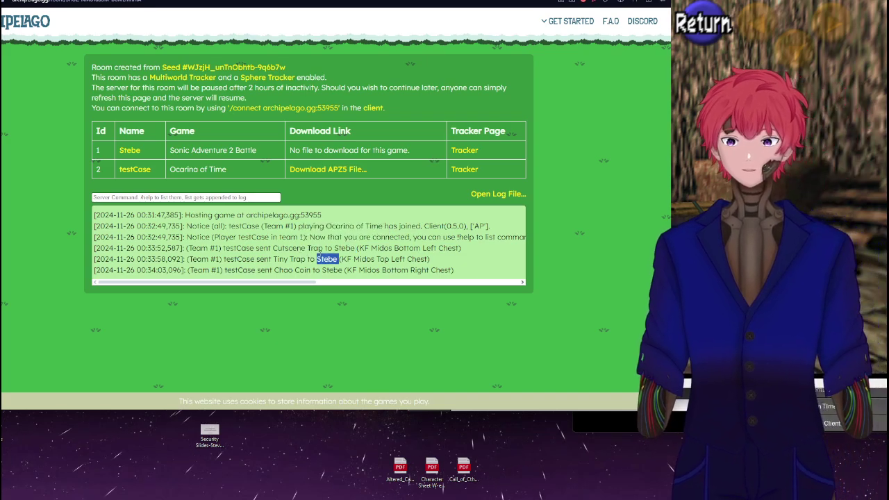
left_click_drag(273, 259, 310, 270)
left_click(286, 270)
- Return to the game, dismiss the item message, open the top right chest in Mido's house and collect its item
key("alt+Tab")
key("x")
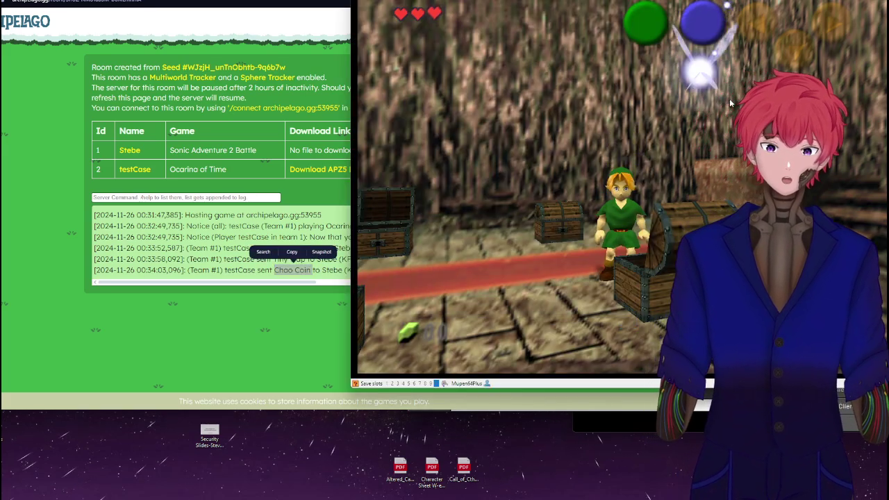
key("Up")
key("x")
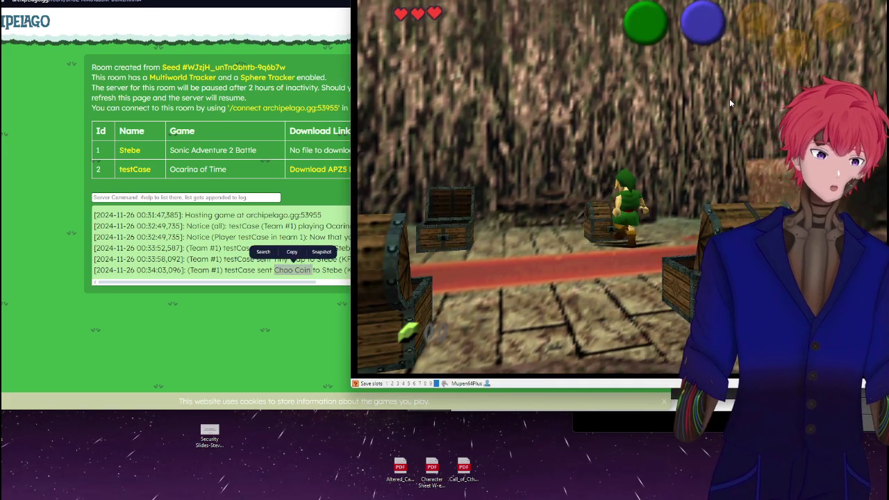
key("Down")
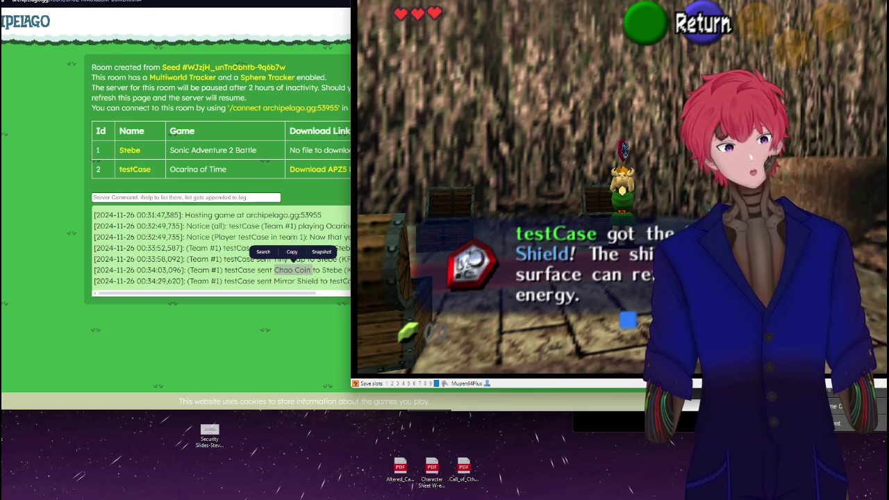
key("x")
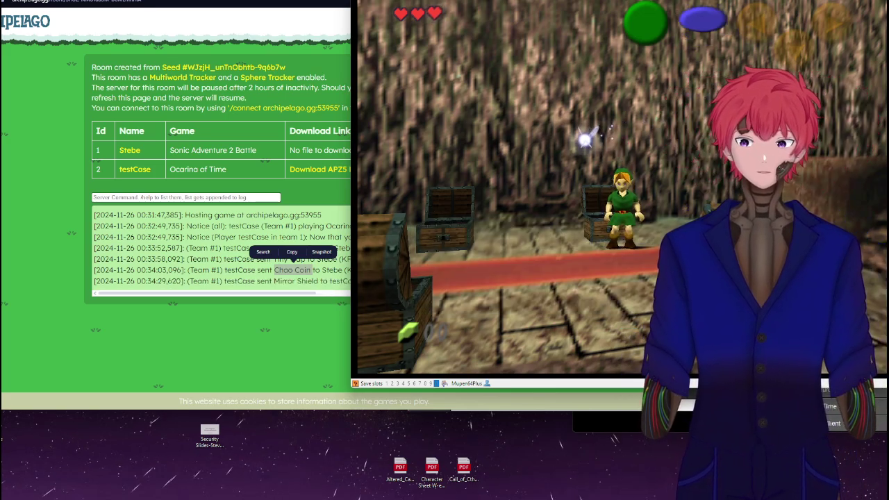
- Highlight the Mirror Shield entry for KF Midos Top Right Chest in the room page's server log
left_click(263, 251)
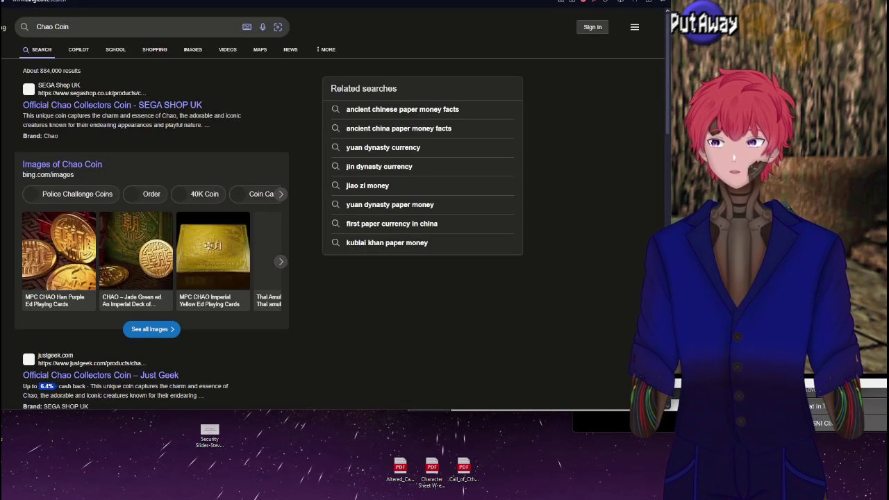
key("ctrl+w")
left_click_drag(224, 281, 456, 280)
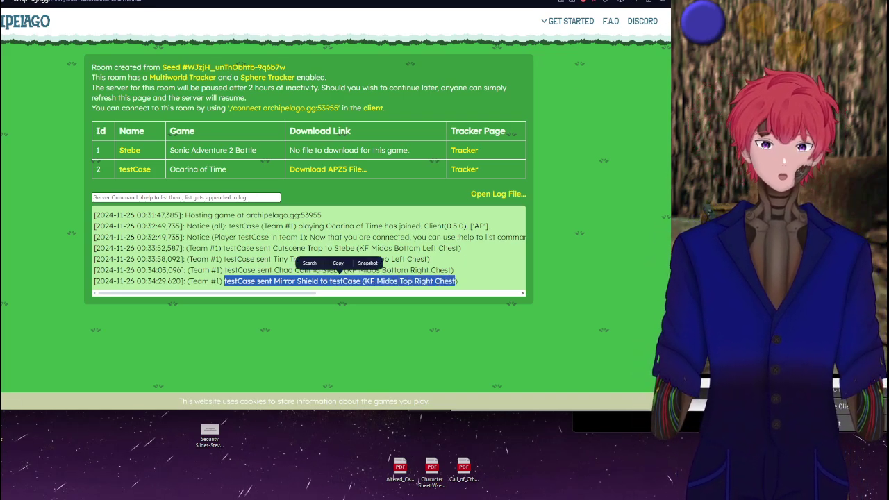
- Close the emulator, the browser with the room page and the File Explorer window of the lua folder
key("alt+Tab")
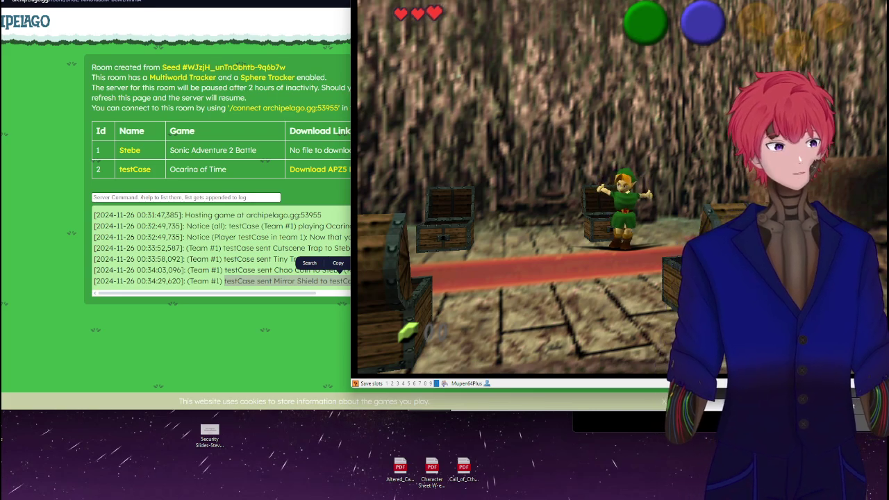
key("alt+Tab")
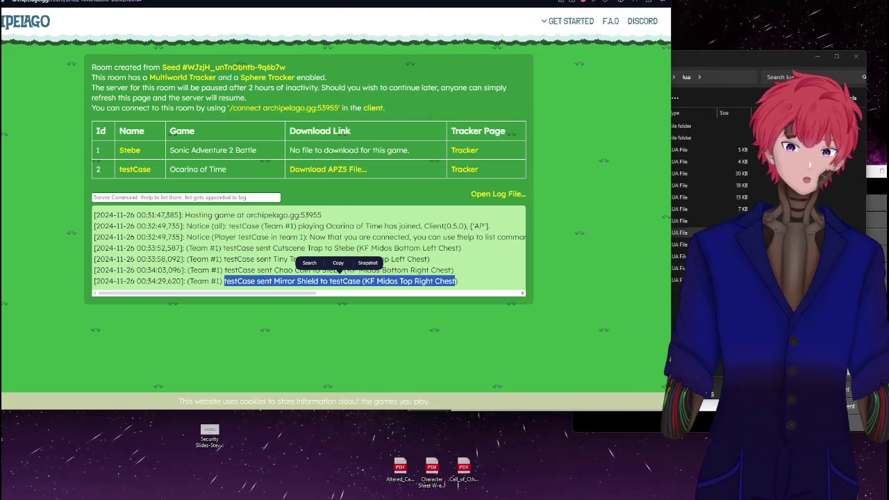
key("alt+F4")
left_click(853, 56)
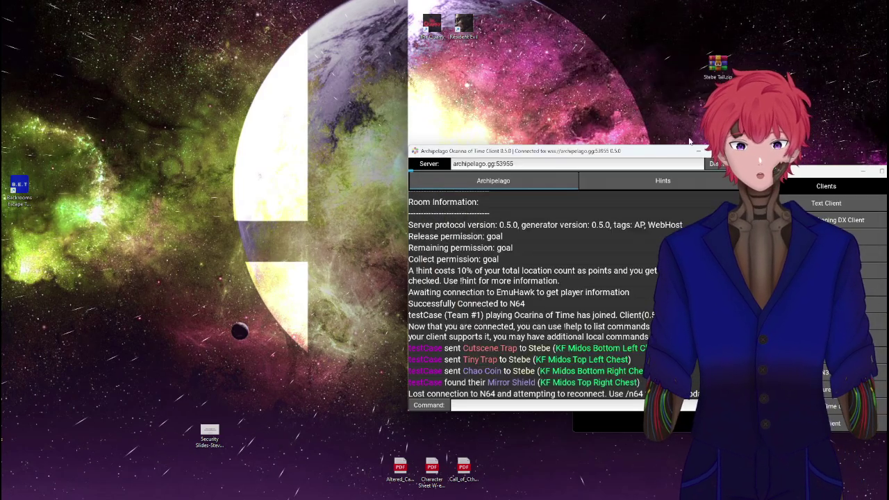
- Disconnect the Ocarina of Time Client from the room and close both the client and the Archipelago Launcher
left_click_drag(653, 150, 516, 72)
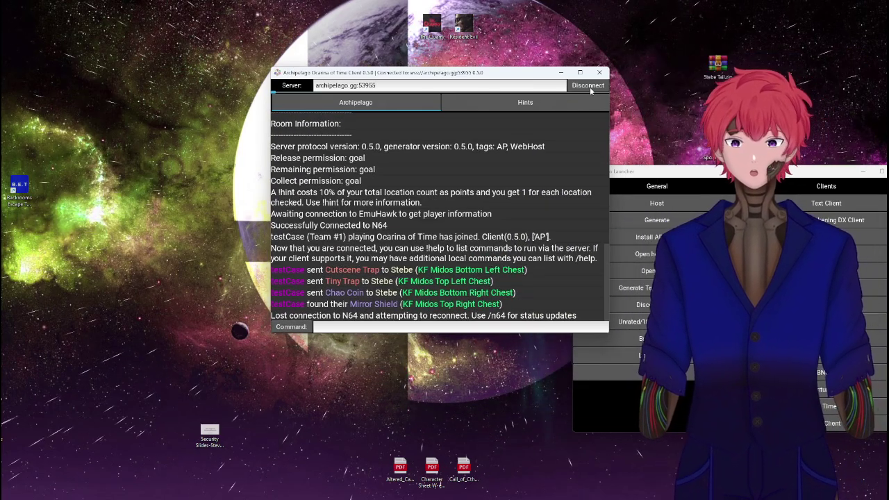
left_click_drag(420, 78, 406, 61)
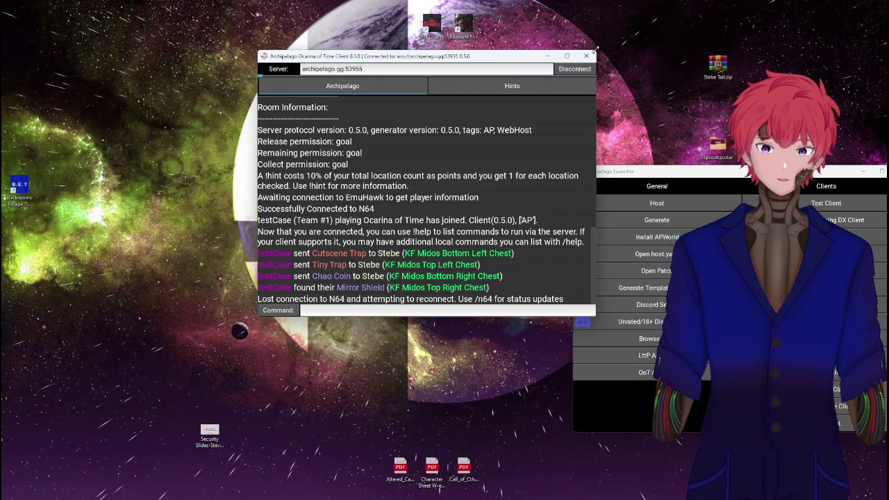
left_click(574, 69)
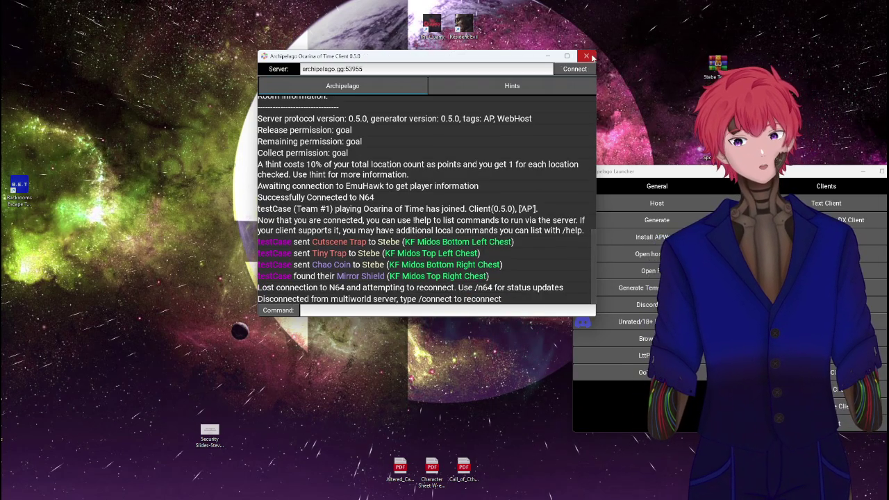
left_click_drag(711, 171, 703, 90)
left_click(739, 81)
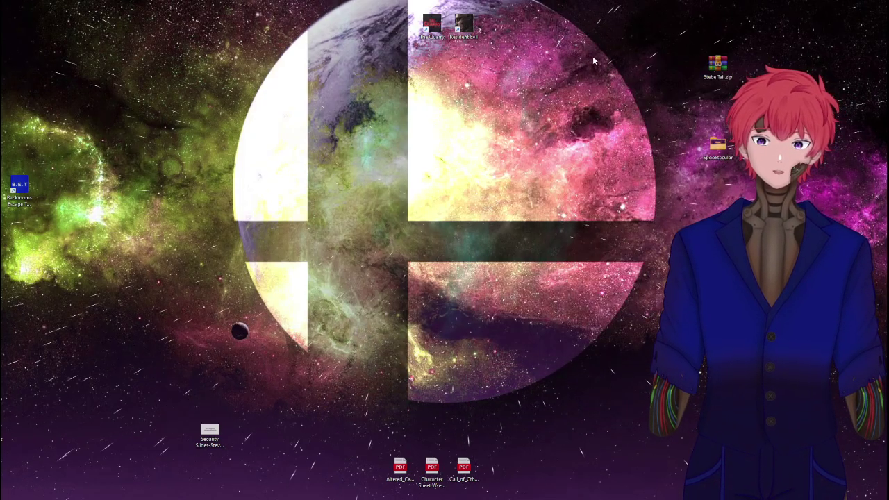